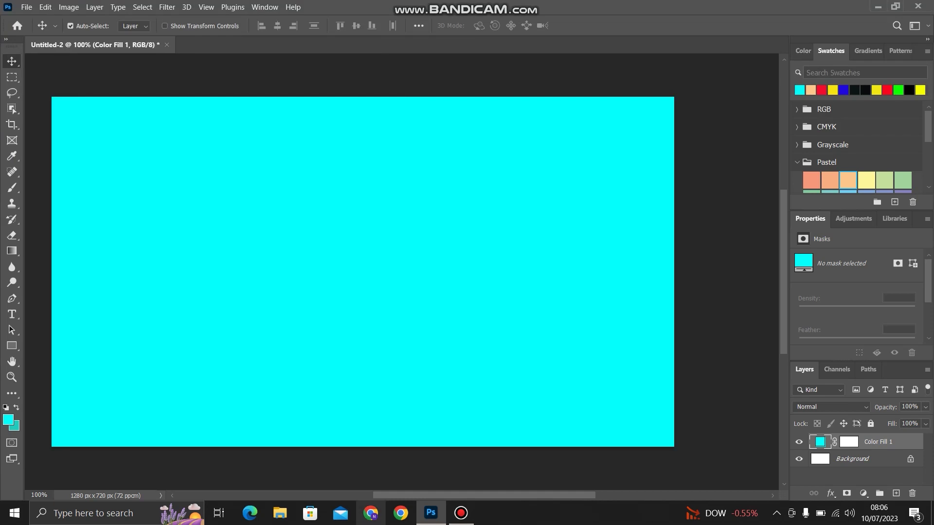
Step: Add an empty horizontal text layer on the cyan canvas, with the size changed from 100 pt to 30 pt
scroll(414, 272, "left", 1)
scroll(414, 272, "left", 5)
scroll(413, 272, "right", 5)
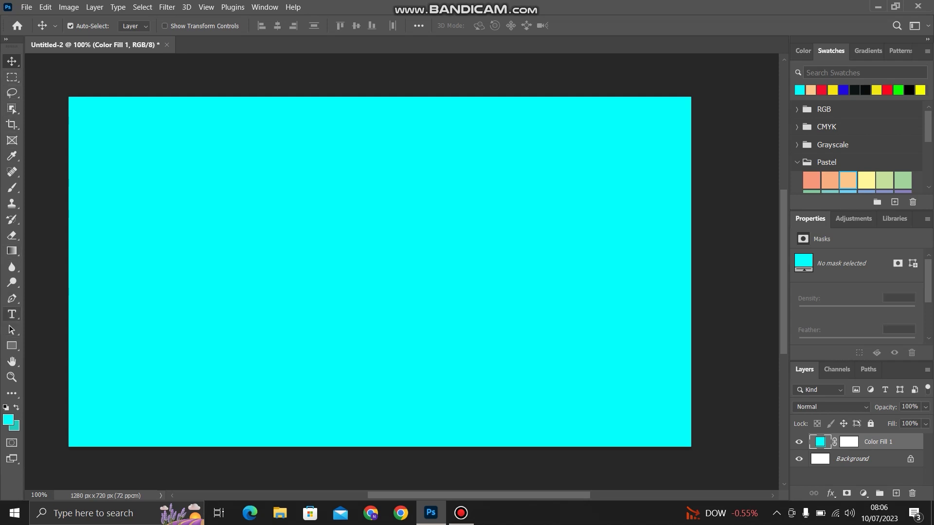
left_click(12, 314)
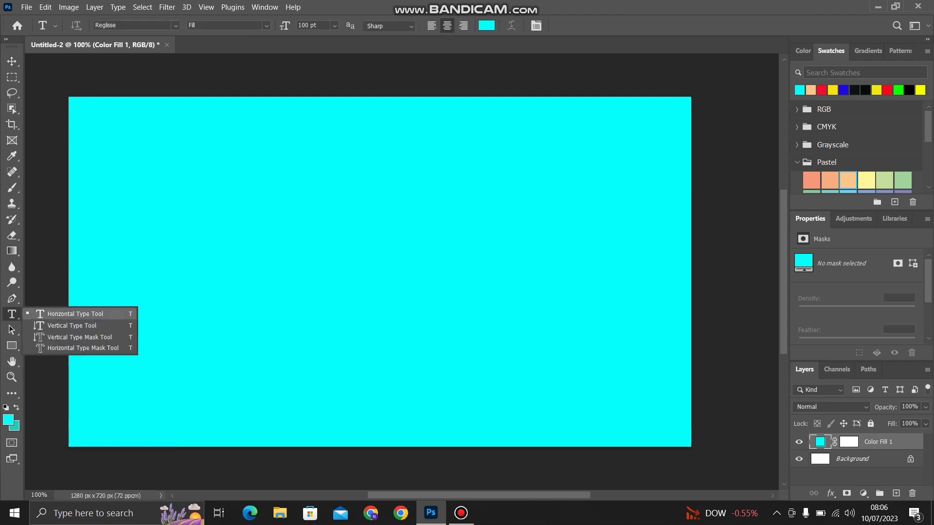
left_click(75, 314)
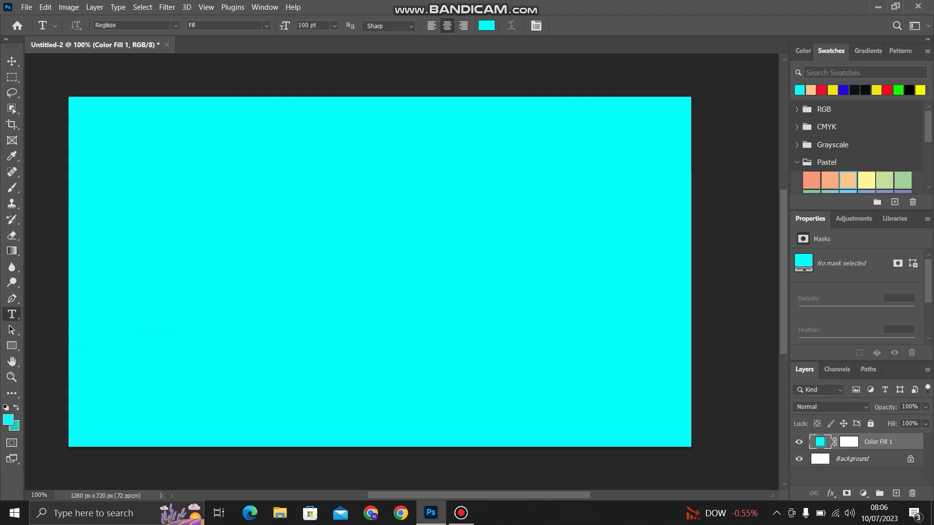
left_click(247, 223)
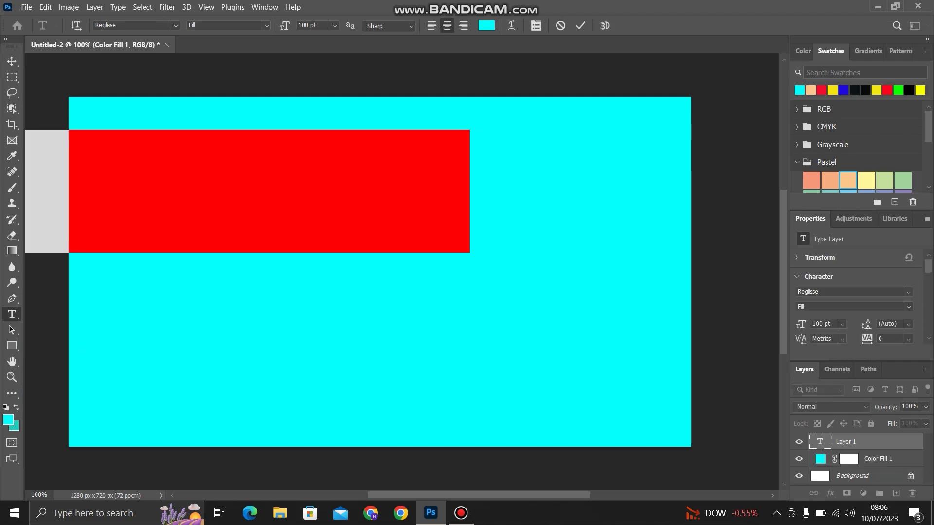
left_click(334, 25)
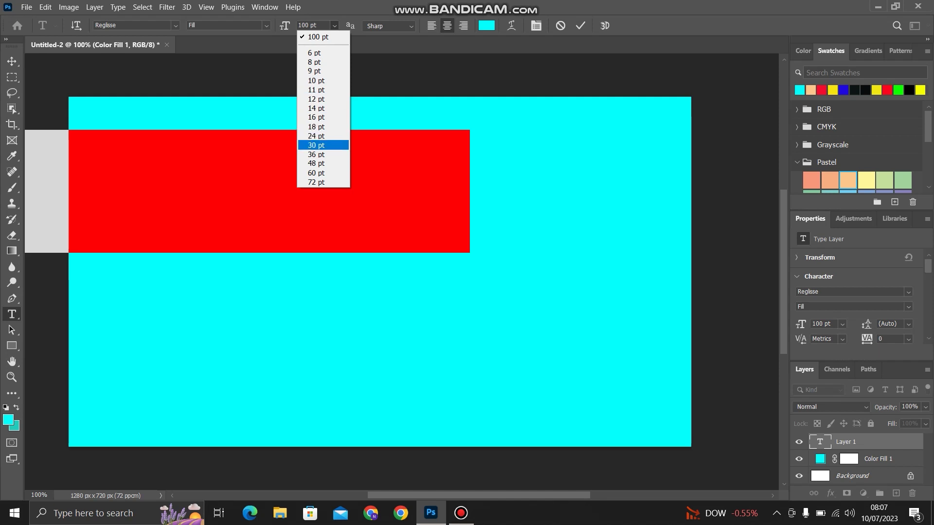
left_click(316, 145)
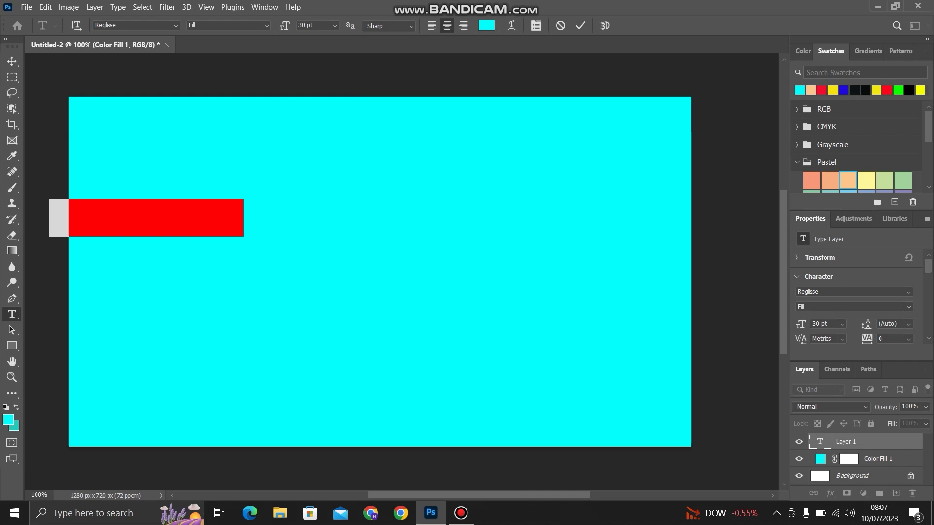
key("BackSpace")
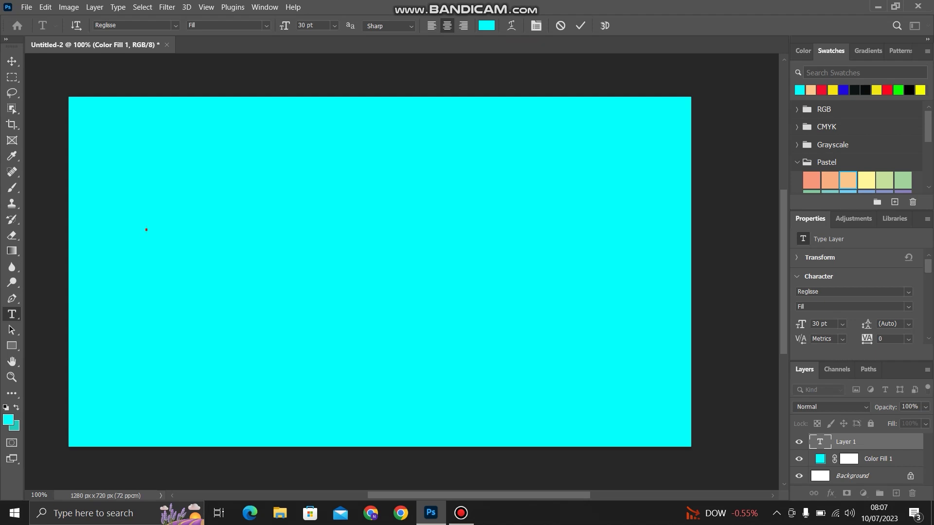
Step: Set the text colour to near-black 020a0a and type 'my name is' followed by the person's name
left_click(486, 25)
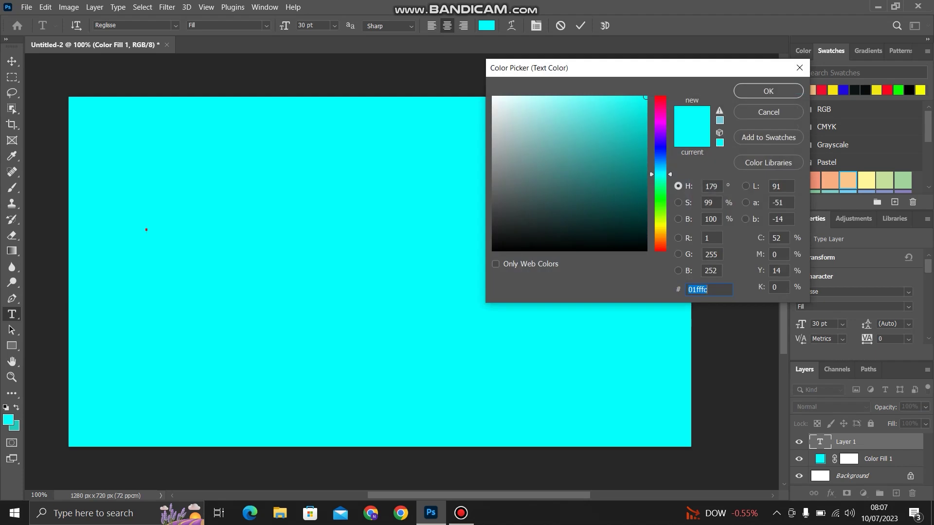
type("020a0a")
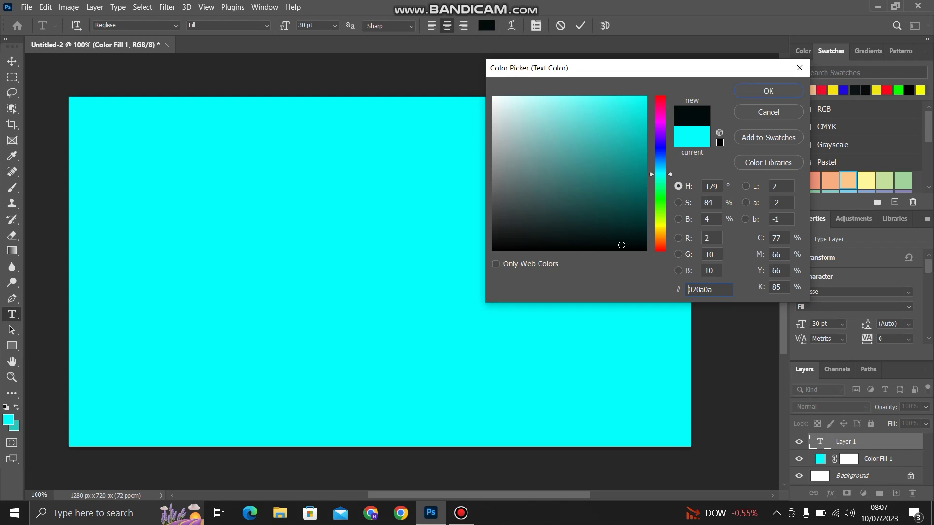
key("Return")
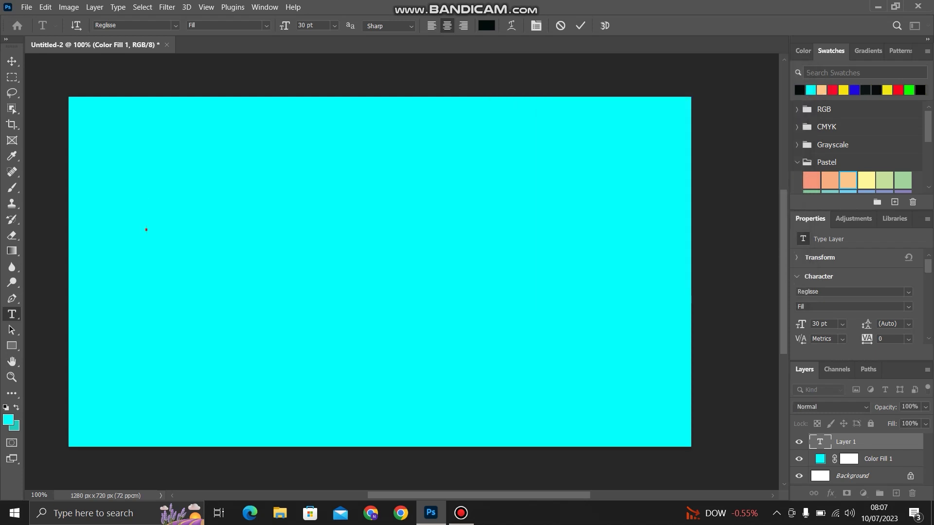
type("my name is nouman")
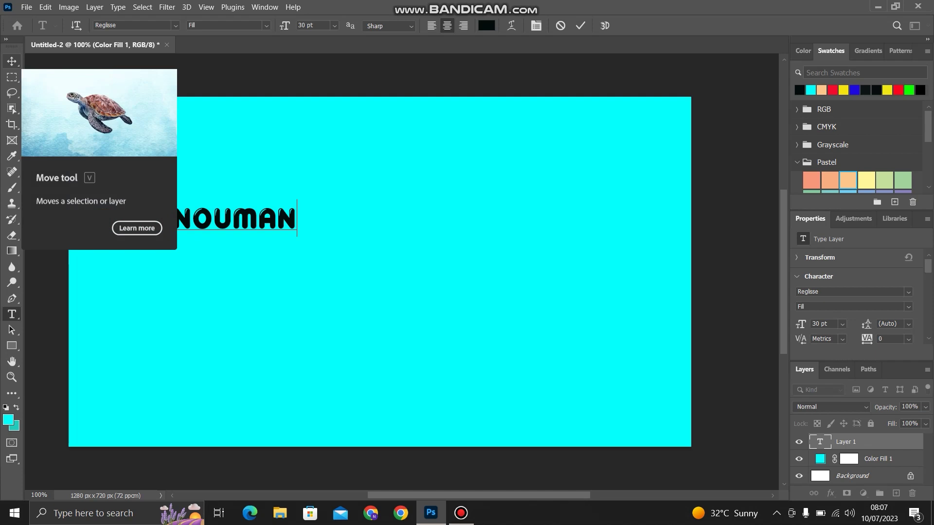
Step: Commit the text and drag it with the Move tool from the left edge toward the canvas centre
left_click(12, 61)
right_click(12, 61)
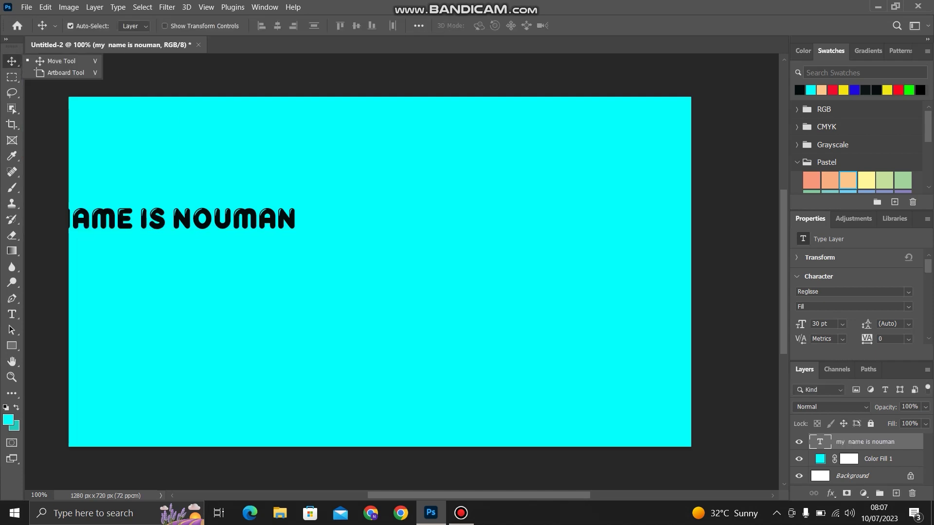
left_click(59, 61)
left_click_drag(207, 214, 417, 229)
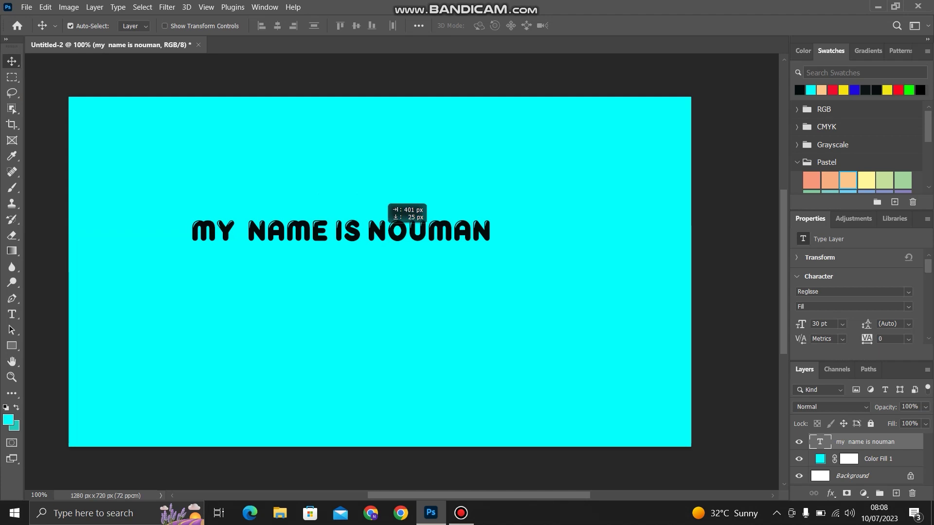
left_click_drag(417, 228, 427, 246)
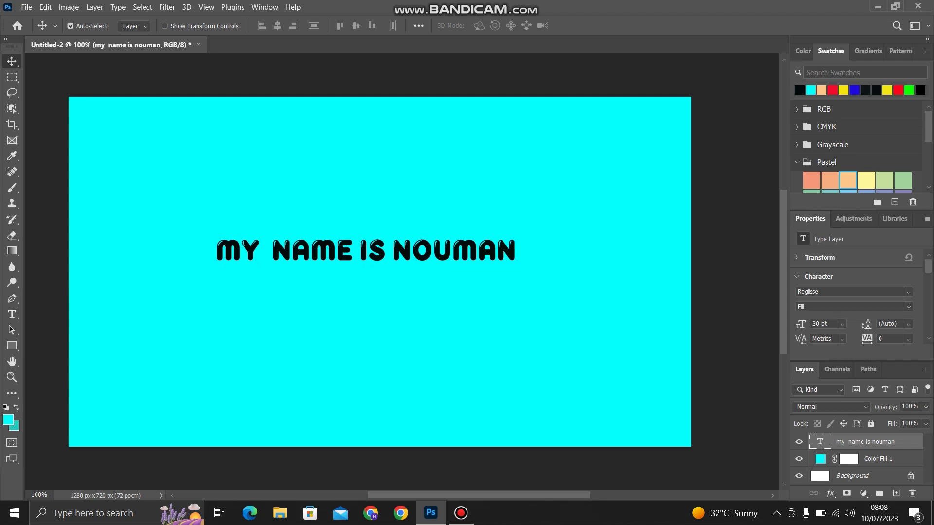
left_click_drag(312, 244, 331, 250)
Step: Select the entire headline and set it to 48 pt, then commit the change
key("t")
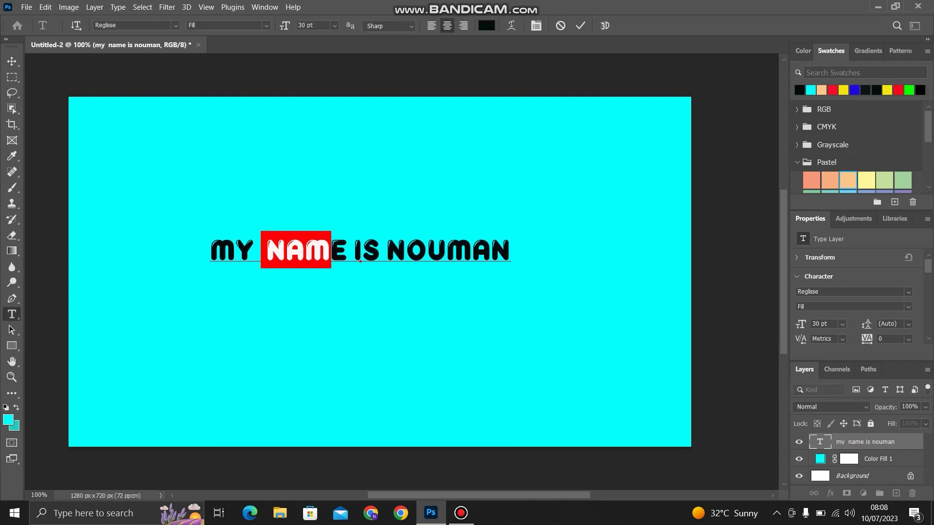
key("Home")
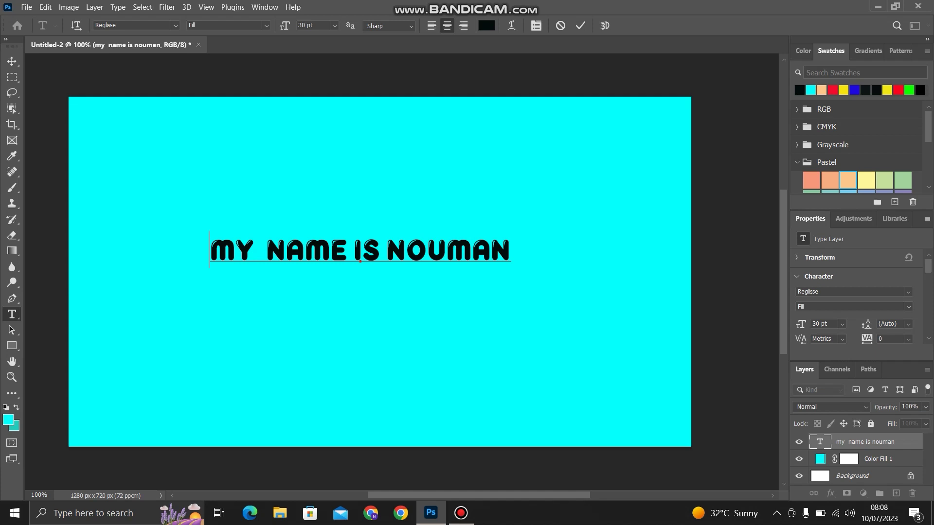
key("shift+Right")
key("shift+Right")
key("shift+Right")
key("shift+Right")
key("shift+Right")
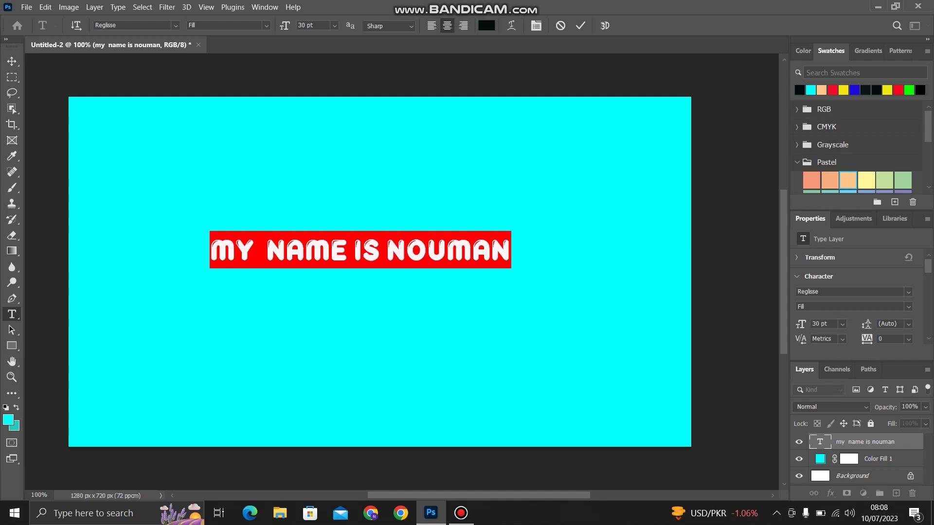
left_click(335, 25)
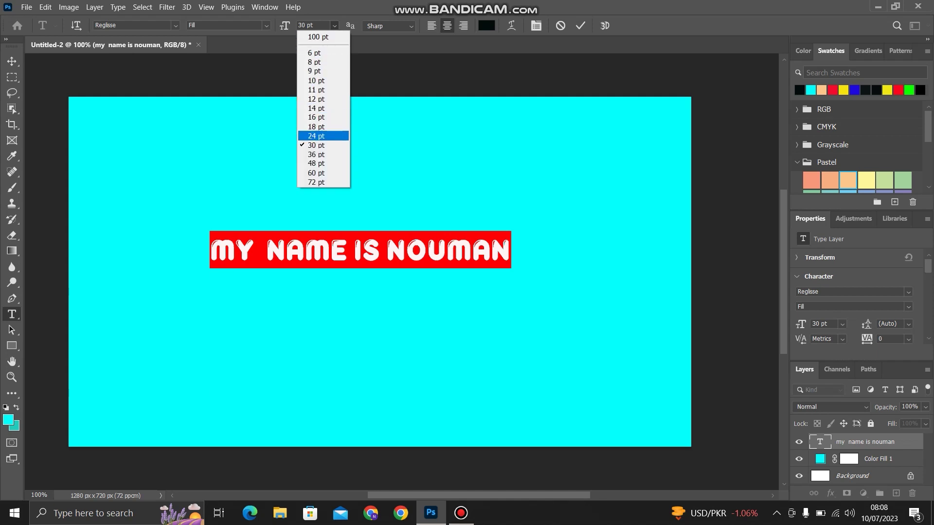
key("Down")
key("Down")
key("Down")
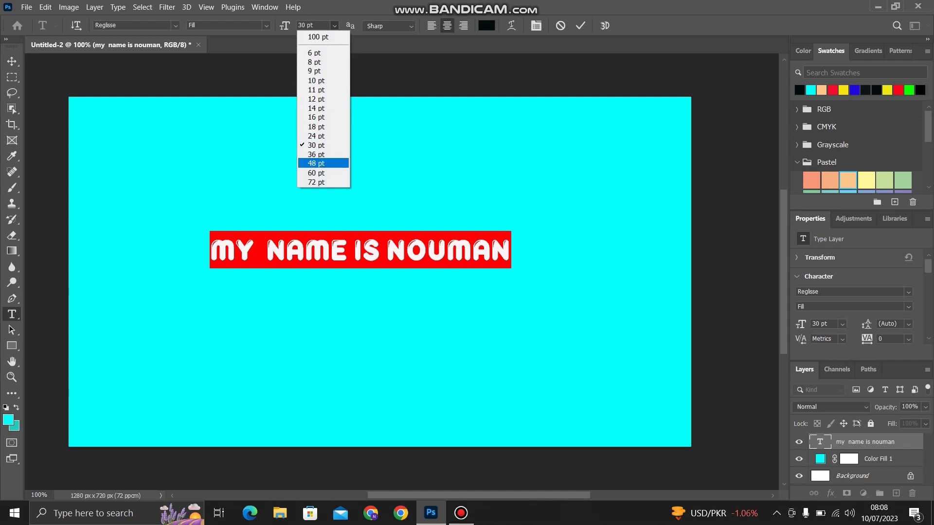
key("Up")
key("Down")
key("Return")
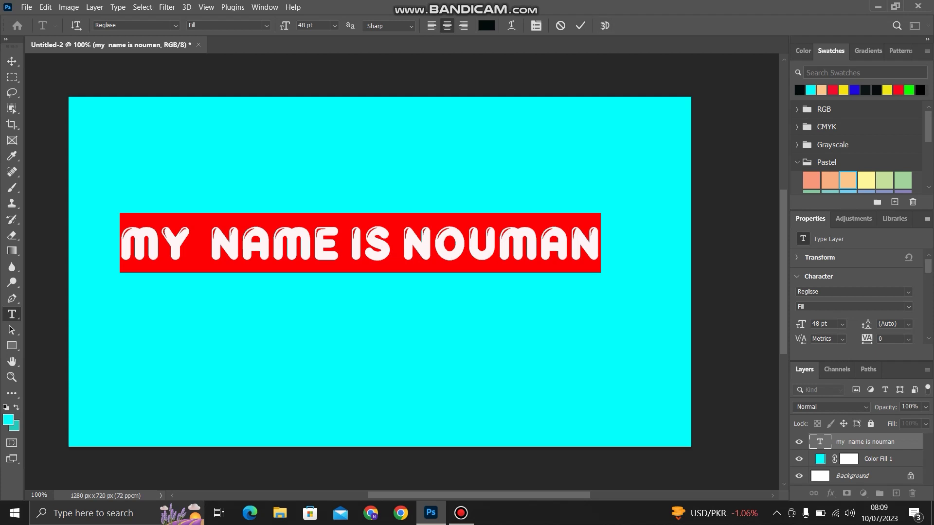
left_click(580, 25)
key("v")
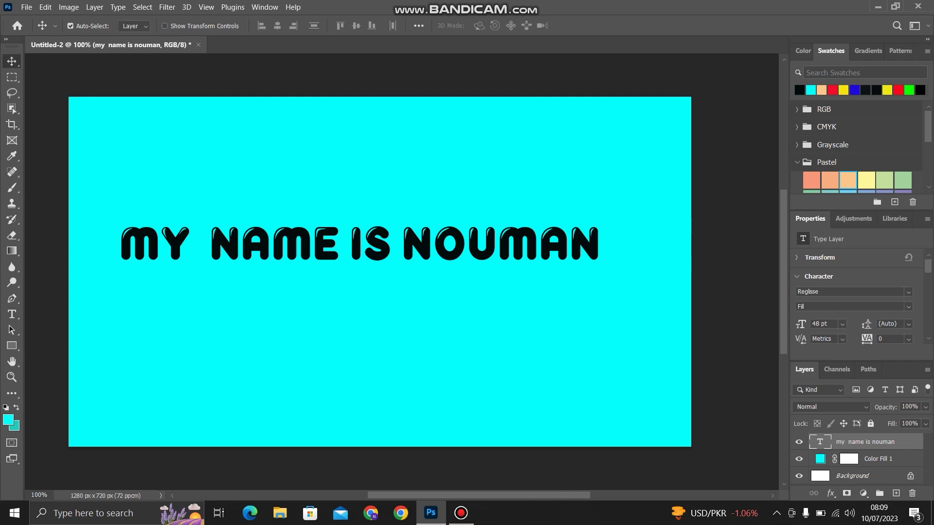
Step: Recolour the whole headline bright green 33f506, commit it, then reopen the text for editing
double_click(819, 441)
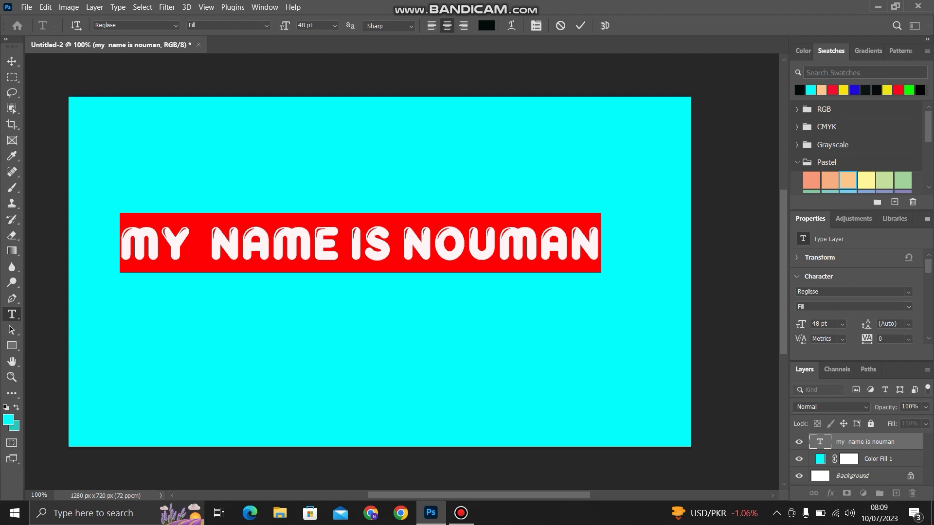
left_click(486, 25)
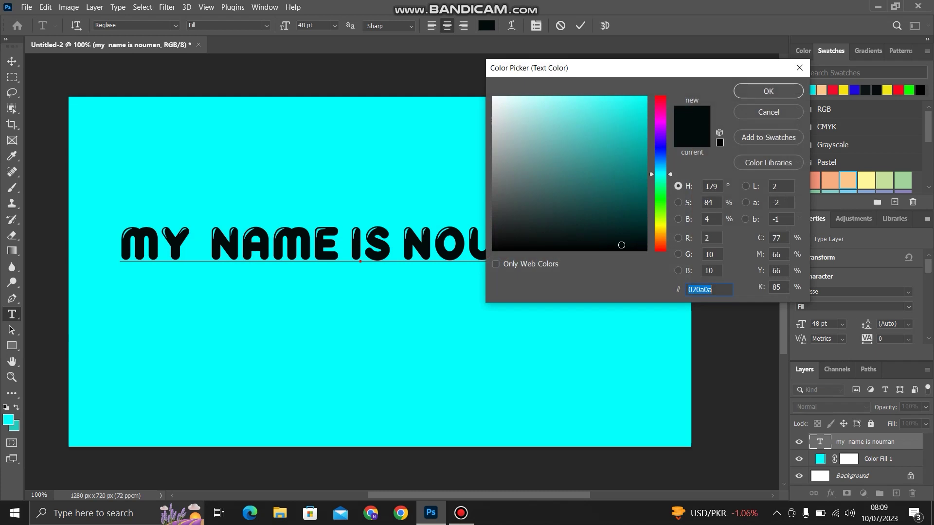
type("1a7605")
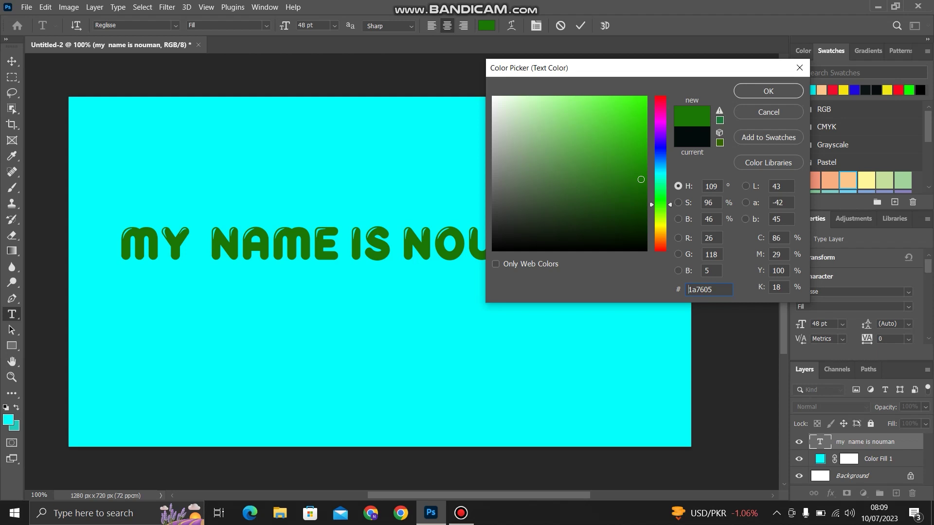
left_click(561, 111)
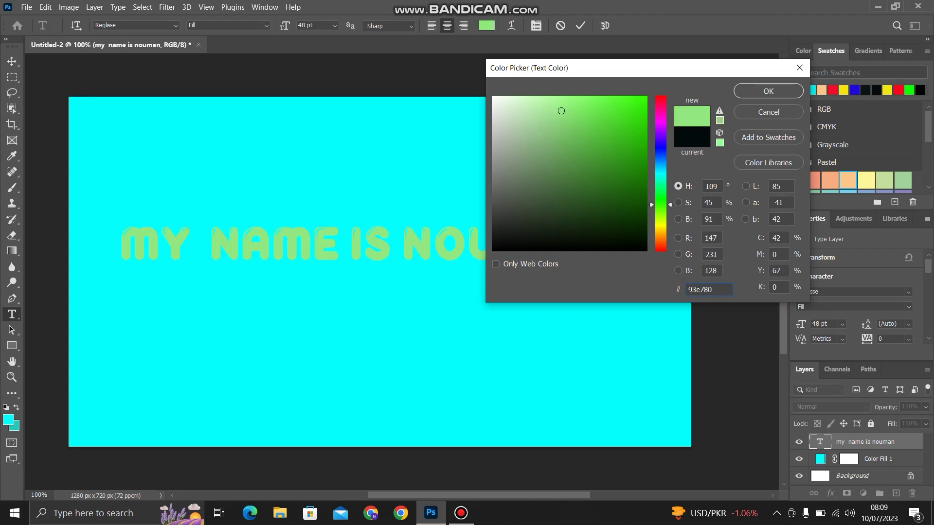
left_click_drag(561, 111, 629, 111)
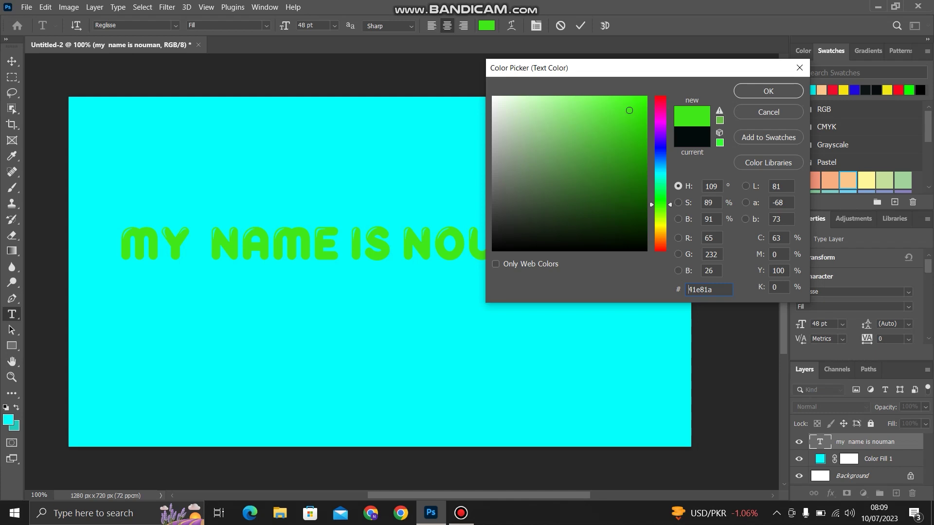
type("33f506")
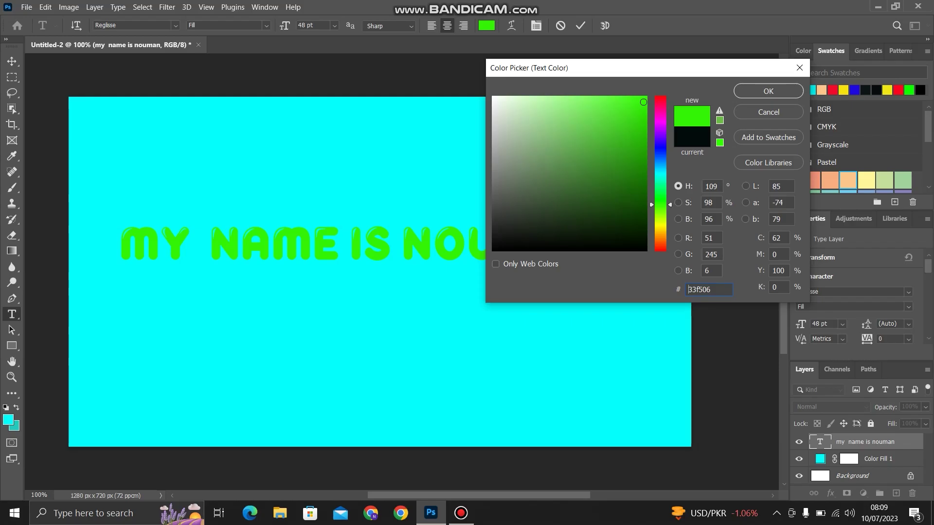
left_click(769, 91)
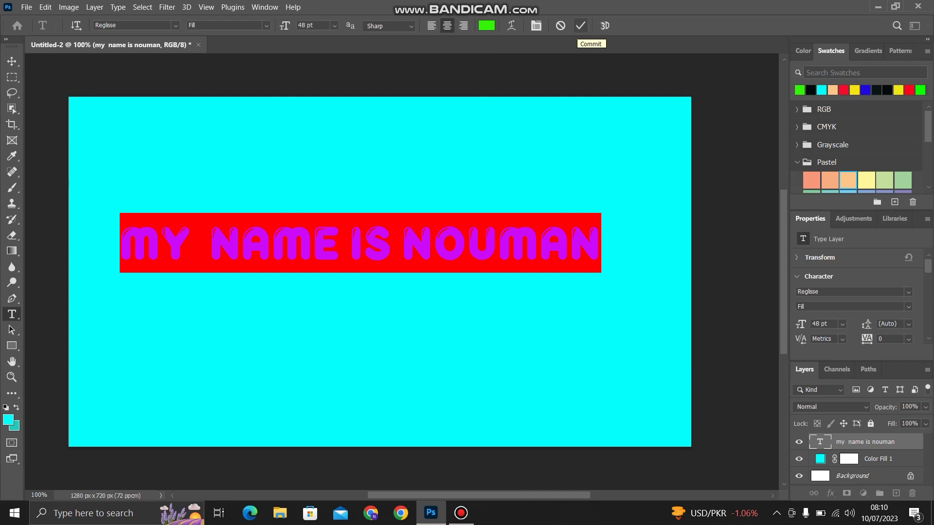
left_click(581, 25)
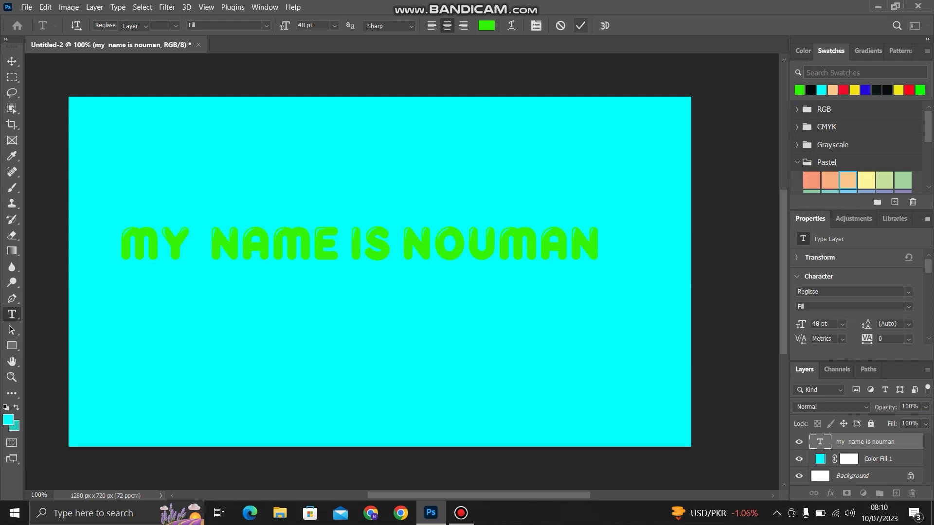
key("v")
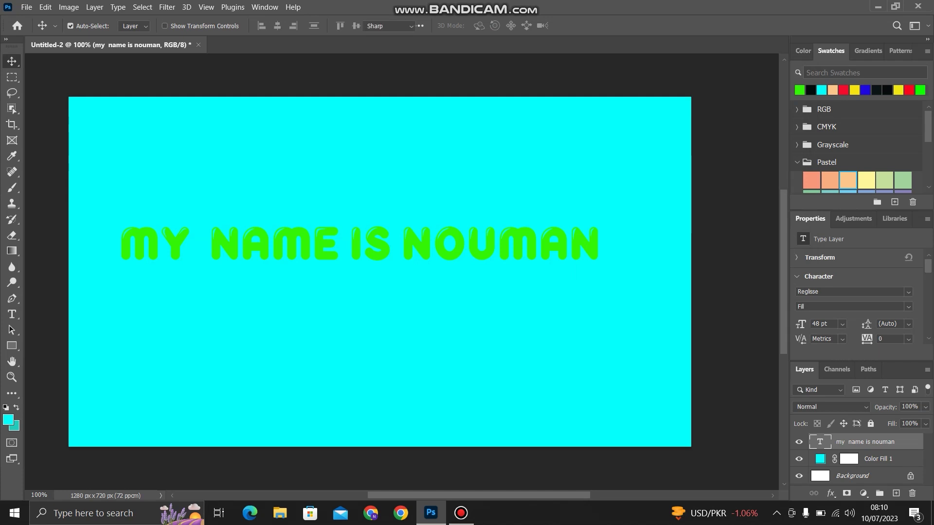
double_click(819, 442)
Step: Colour the word MY blue with hex 0633f5
left_click_drag(121, 243, 201, 243)
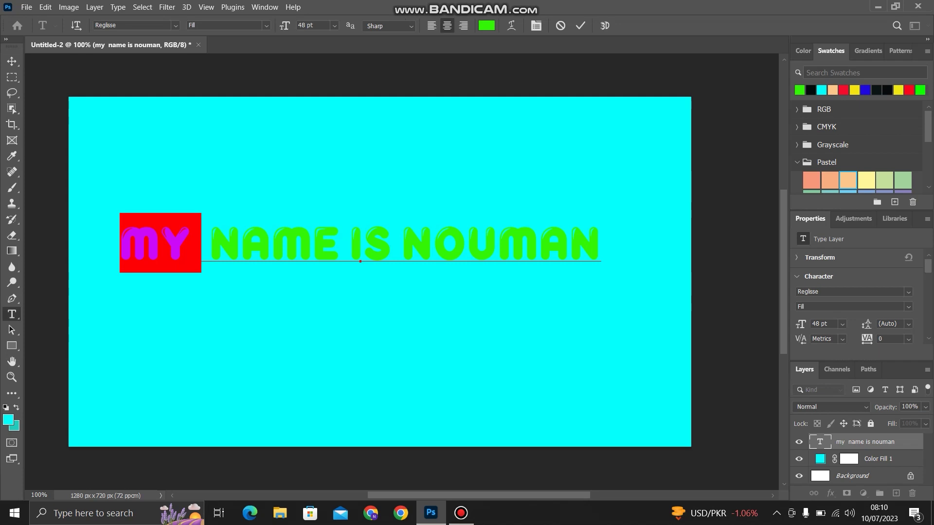
left_click(487, 26)
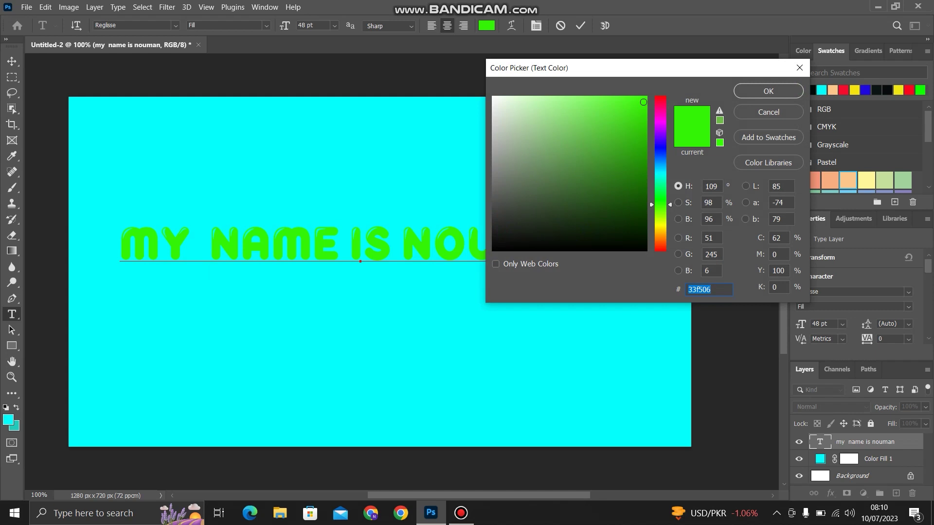
type("0633f5")
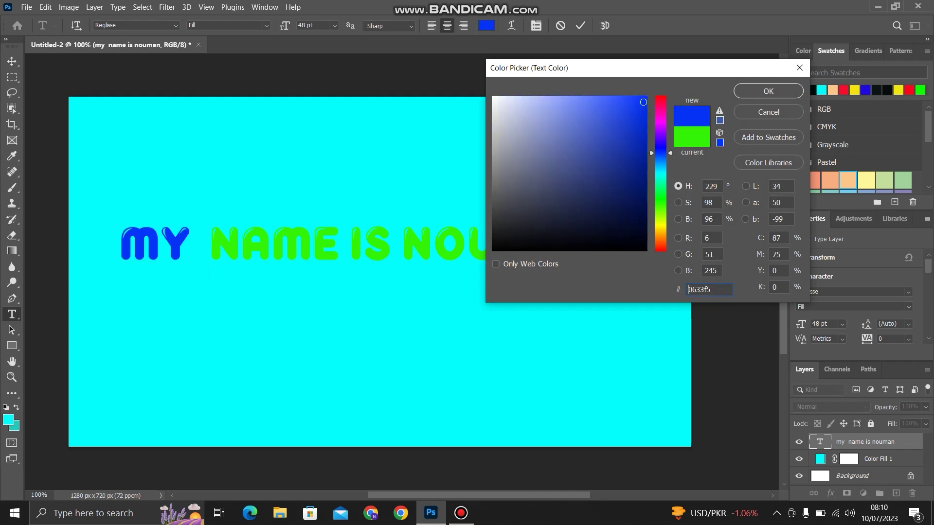
left_click(768, 91)
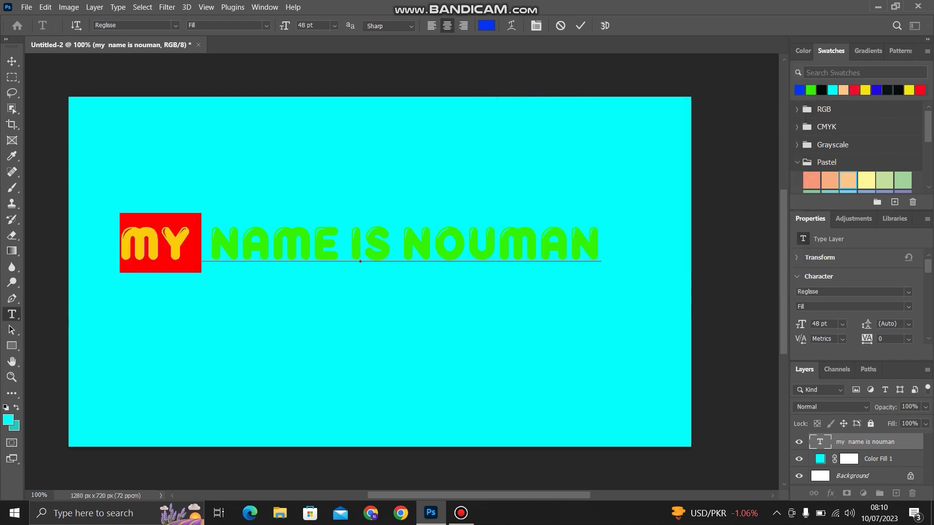
Step: Colour the final name word yellow with hex e7f506
left_click_drag(403, 243, 601, 243)
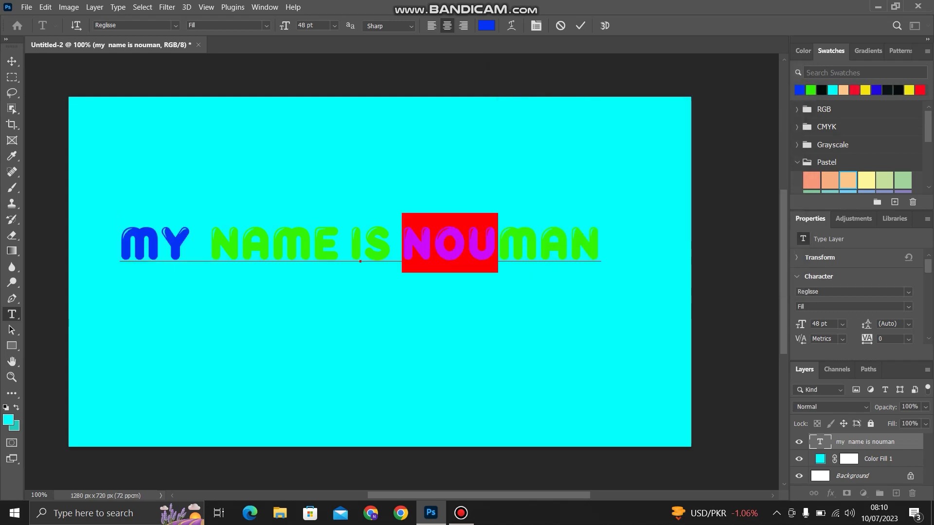
left_click(487, 25)
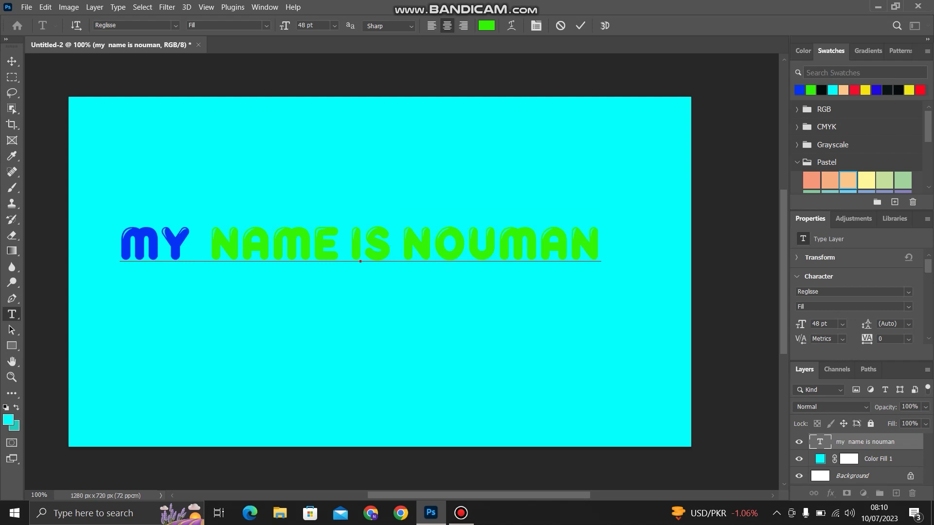
type("e7f506")
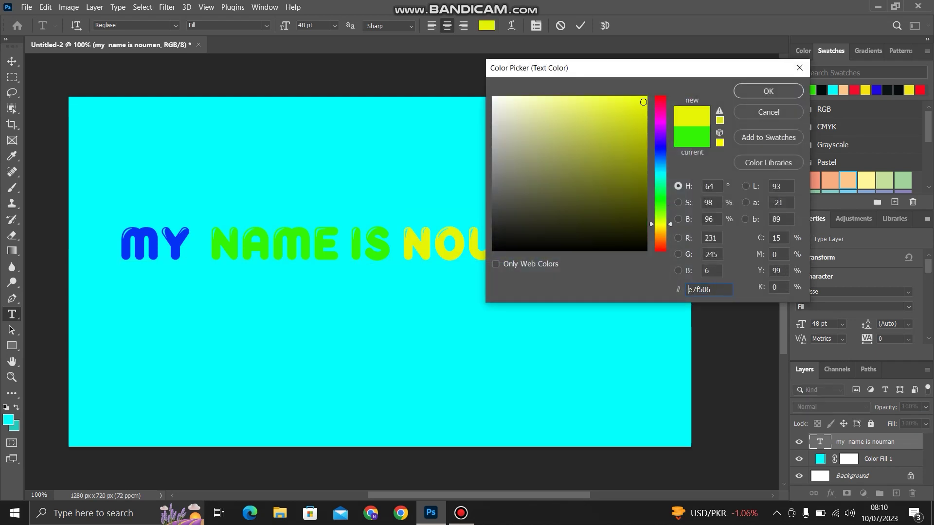
left_click(768, 91)
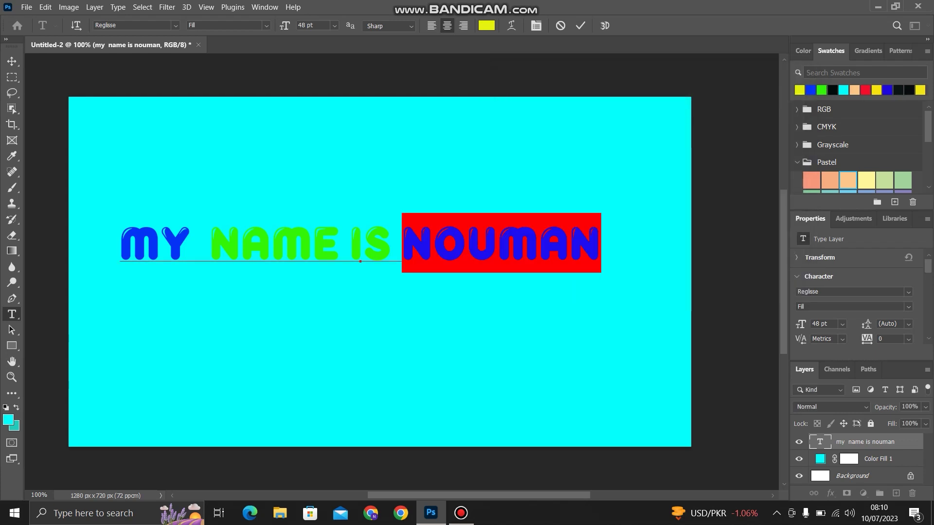
Step: Colour the name's last three letters red f12f0f and commit the text
left_click(498, 244)
key("shift+Right")
key("shift+Right")
key("shift+Right")
left_click(486, 26)
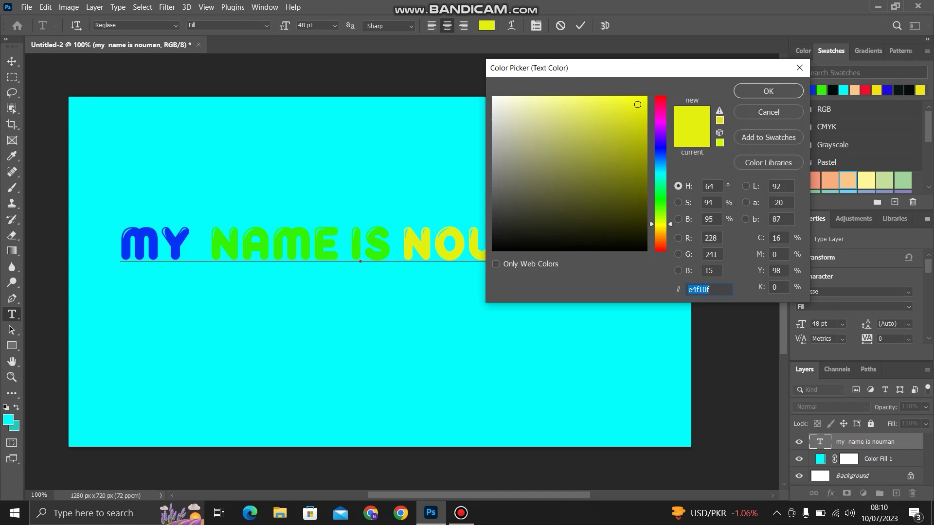
type("f12f0f")
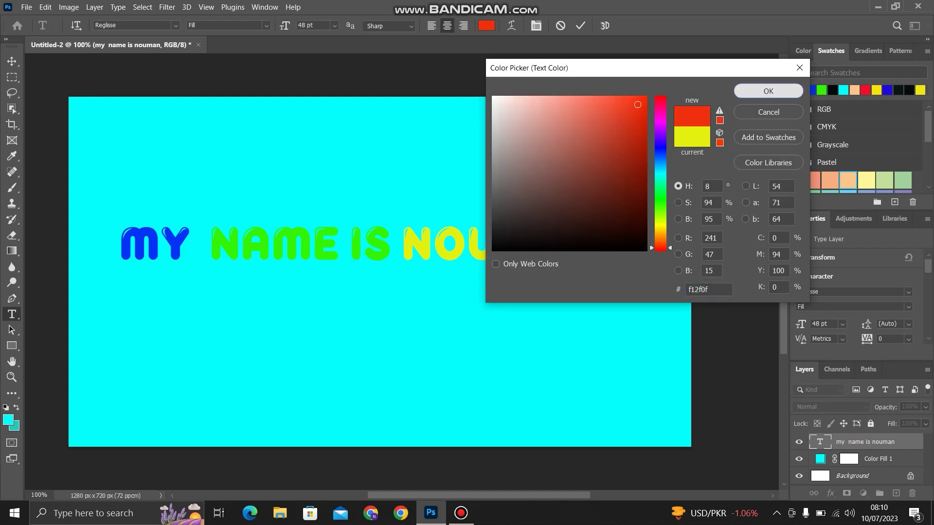
left_click(768, 91)
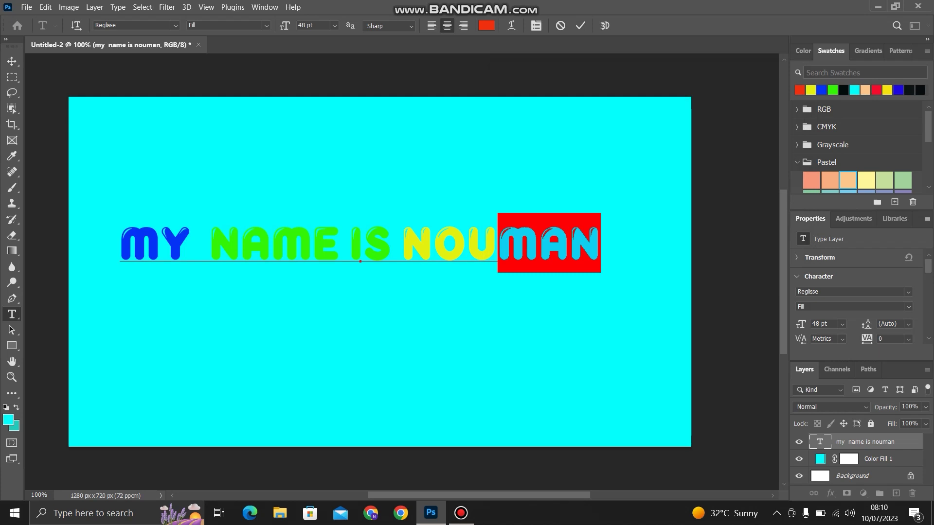
left_click(580, 25)
key("v")
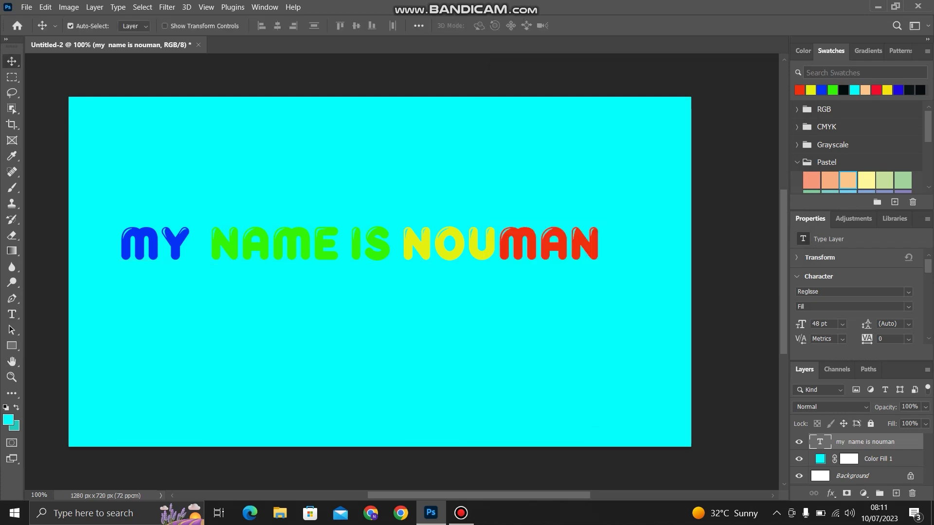
Step: Nudge the headline a few pixels up and left, then select all of it for editing
left_click_drag(341, 226, 337, 222)
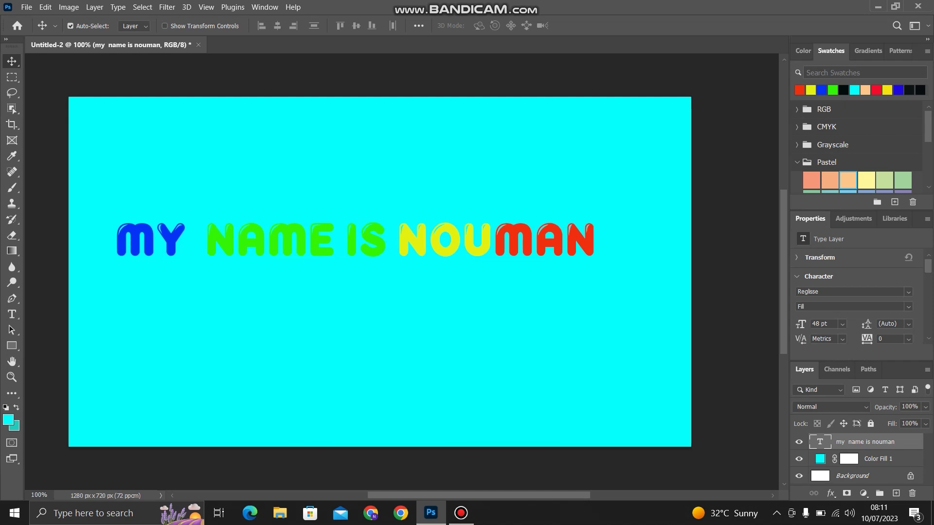
double_click(820, 441)
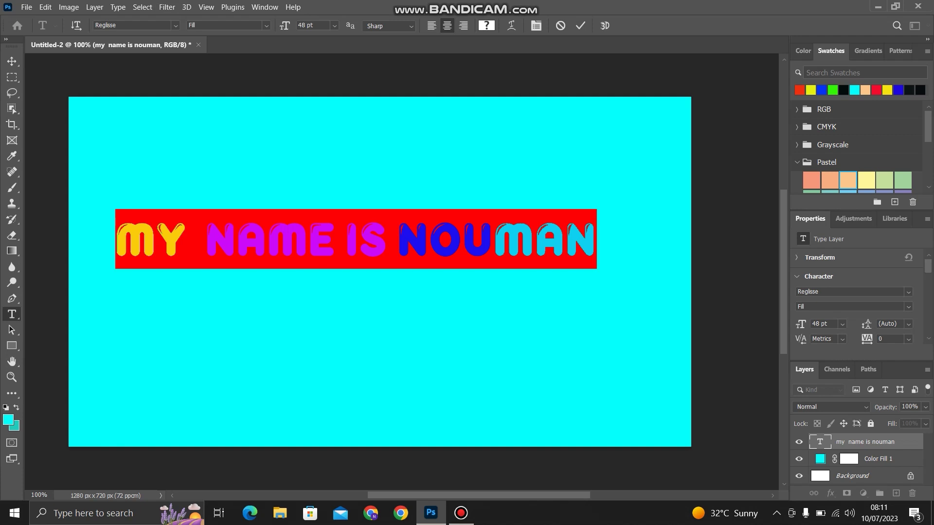
Step: Preview Nice Sugar, Impact and other fonts, then set the whole headline in Puffy
left_click(175, 25)
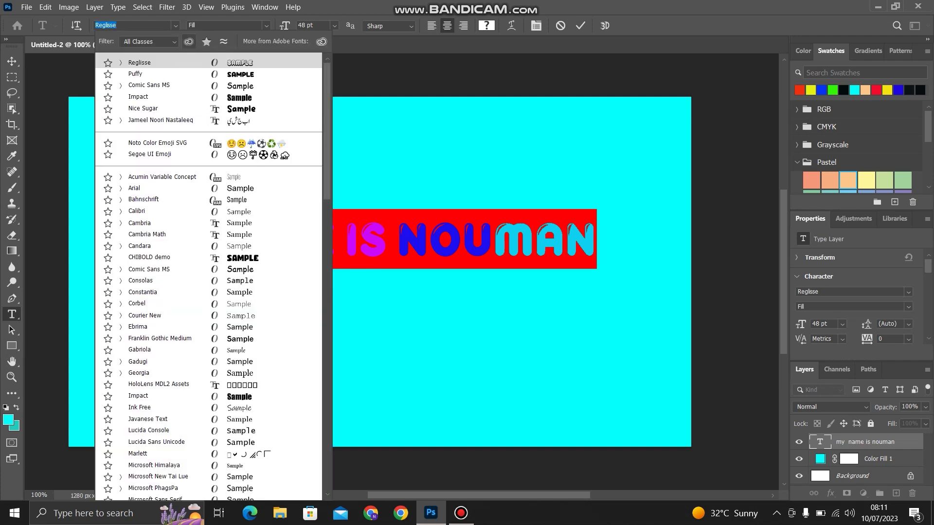
key("Down")
key("Down")
key("Down")
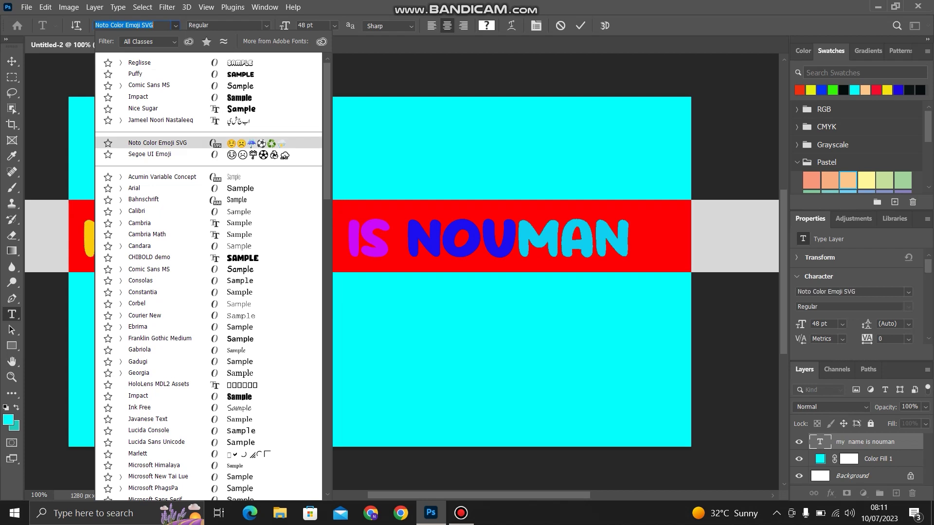
key("Down")
key("Up")
key("Up")
key("Up")
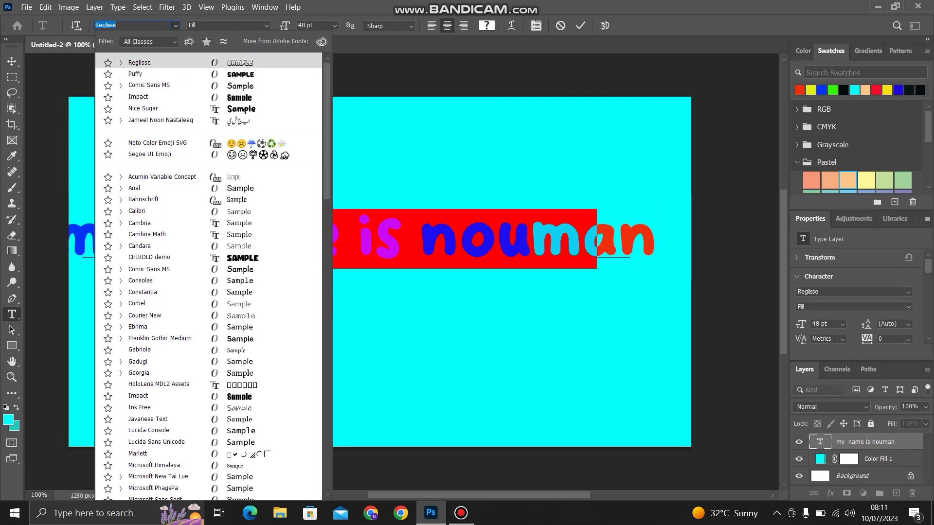
key("Up")
key("Down")
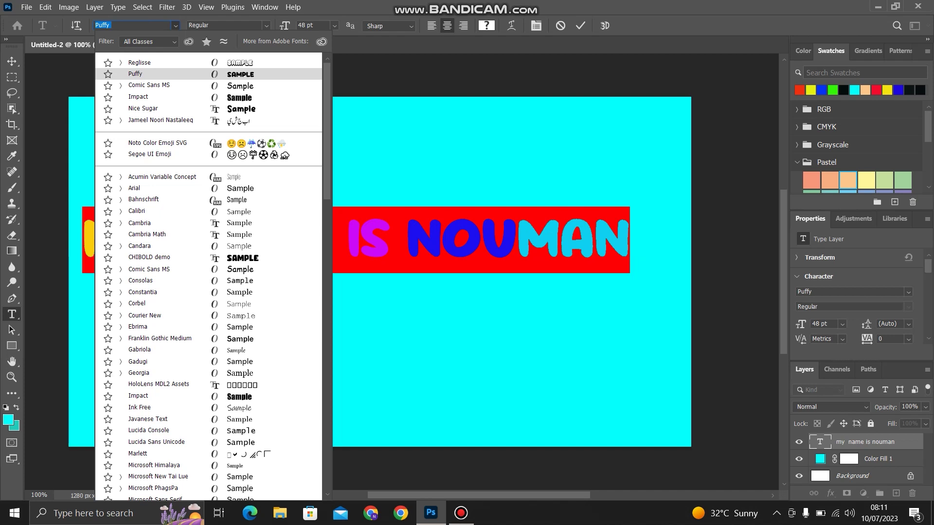
key("Down")
key("Down")
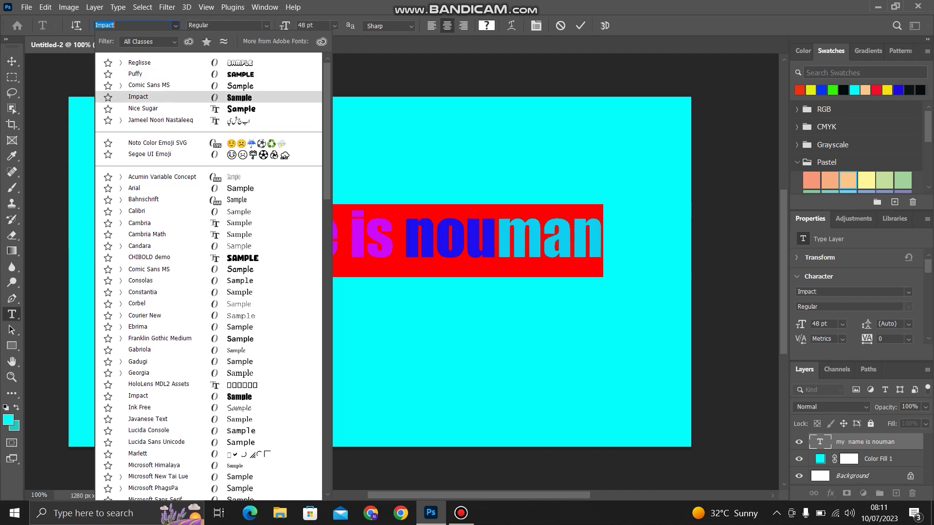
key("Down")
key("Down")
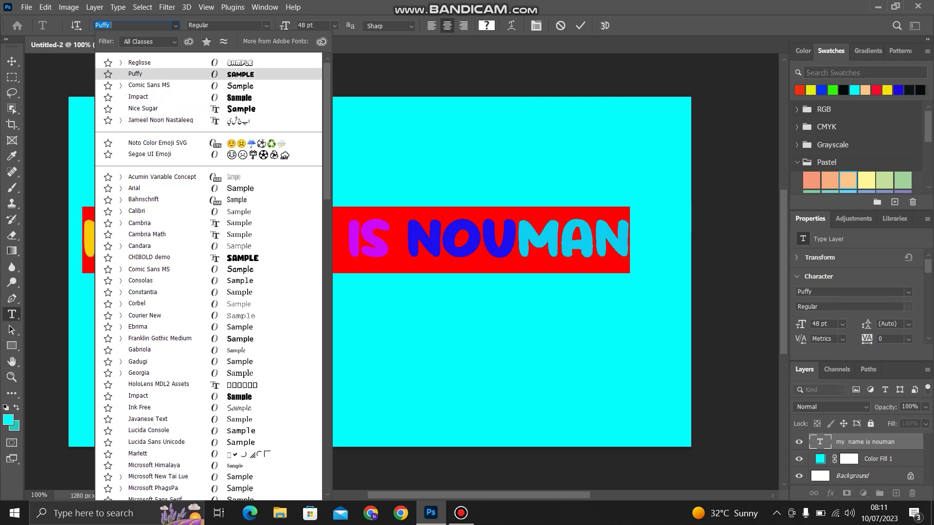
type("E")
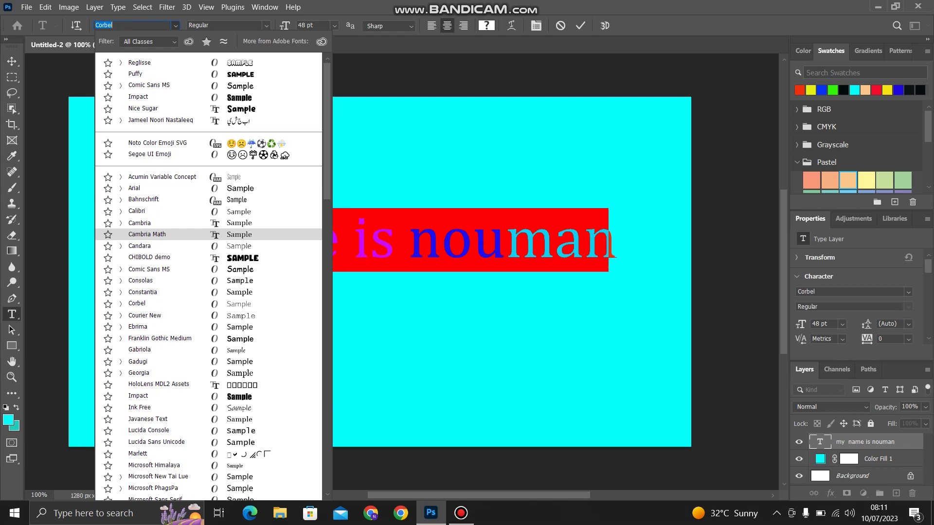
type("I")
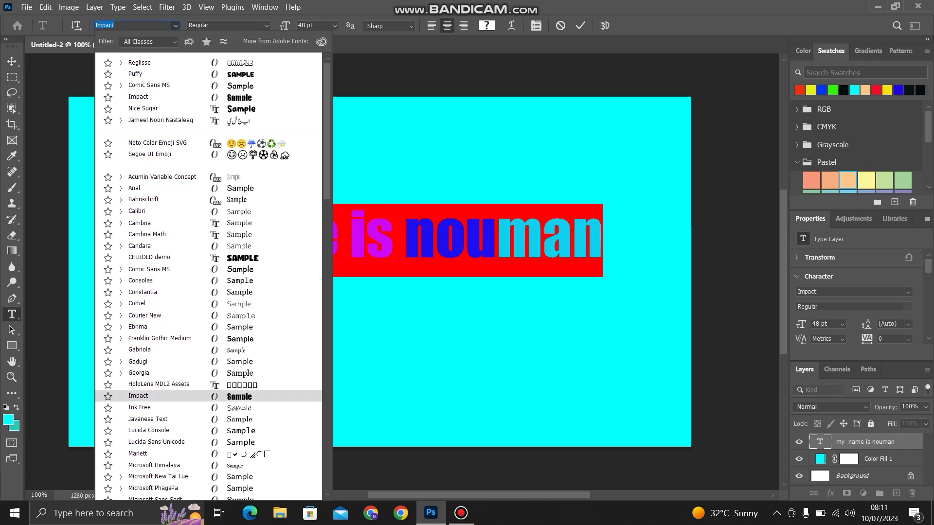
type("C")
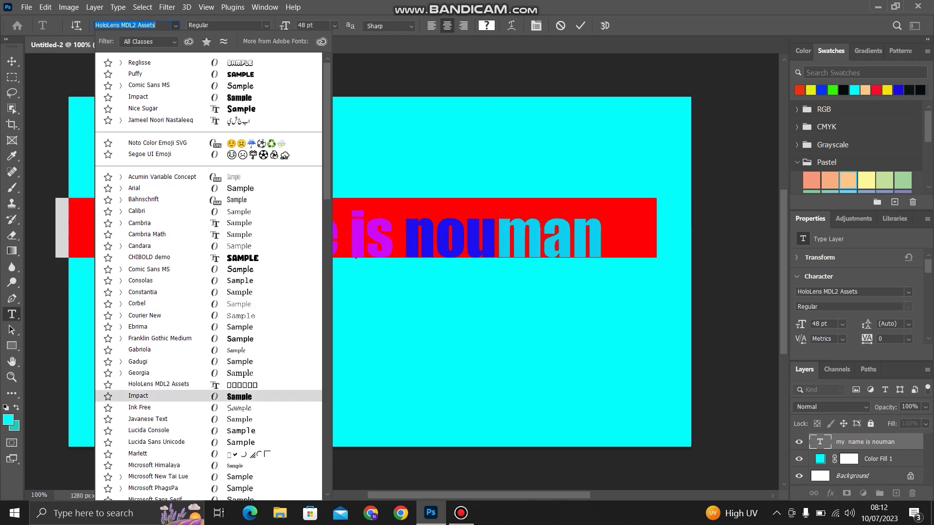
type("H")
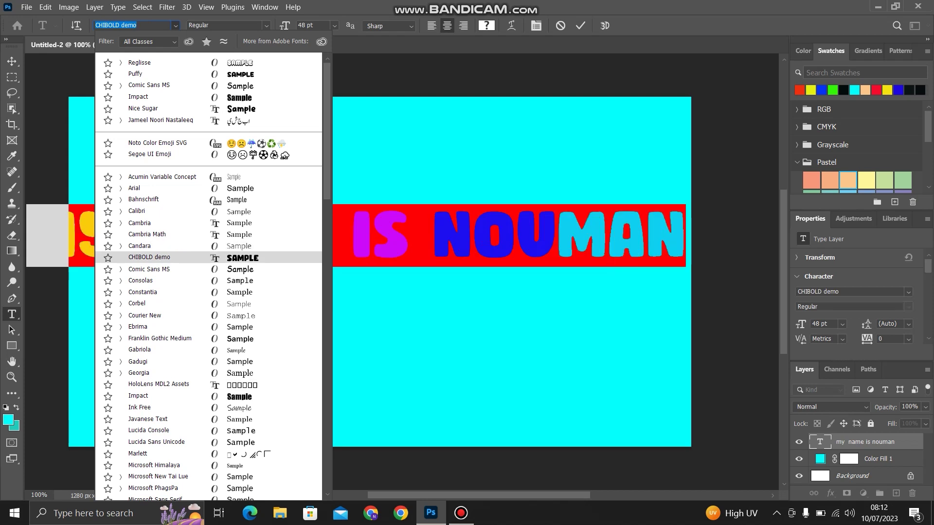
type("Puffy")
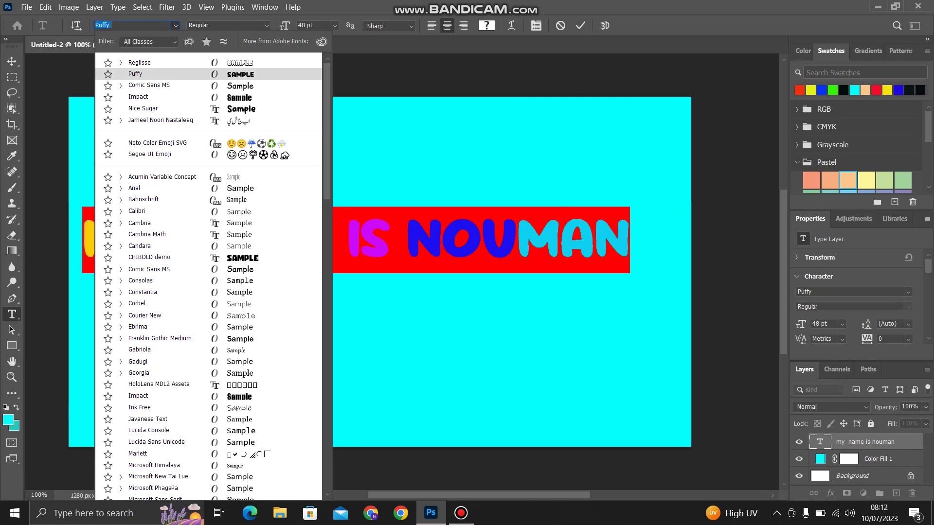
key("Return")
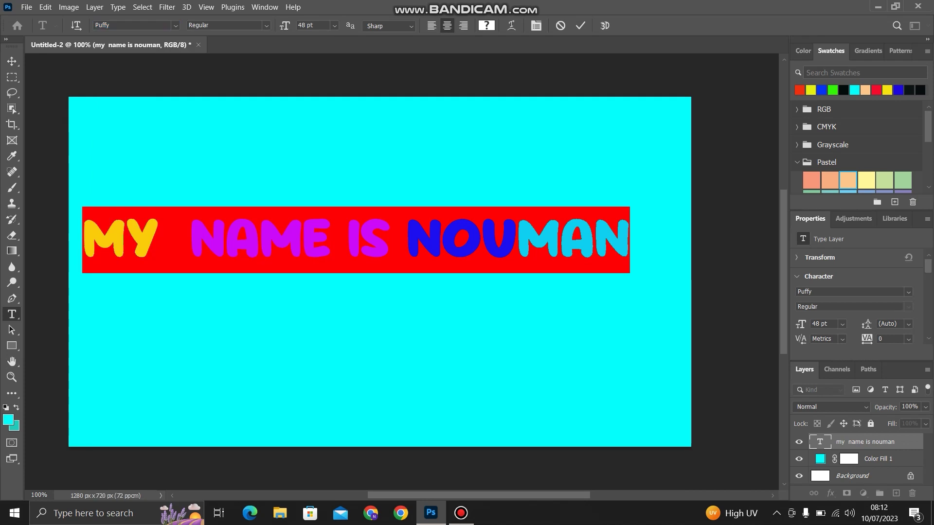
Step: Commit the Puffy font change and return to the Move tool
left_click(580, 25)
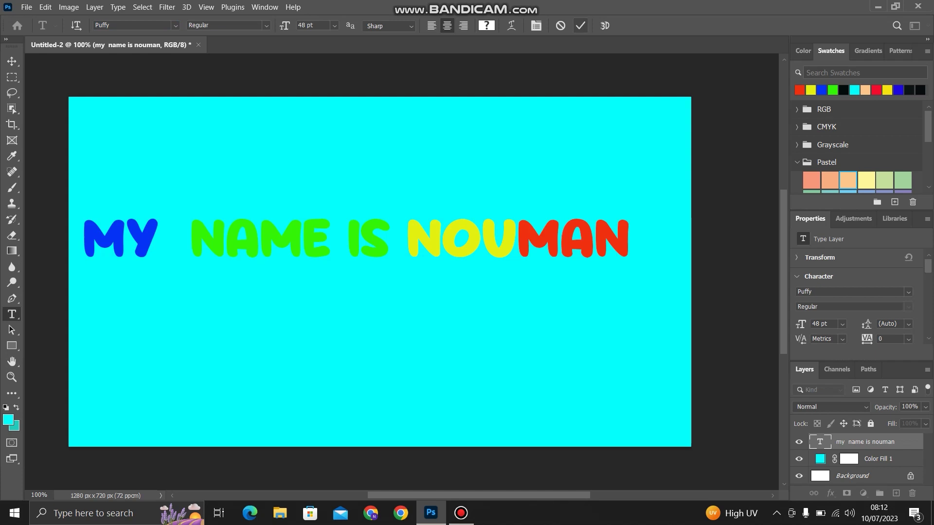
key("v")
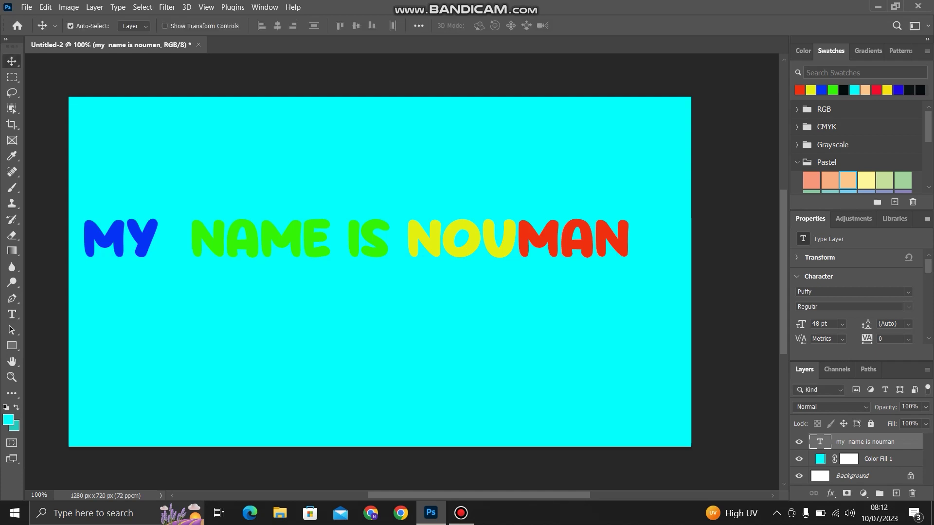